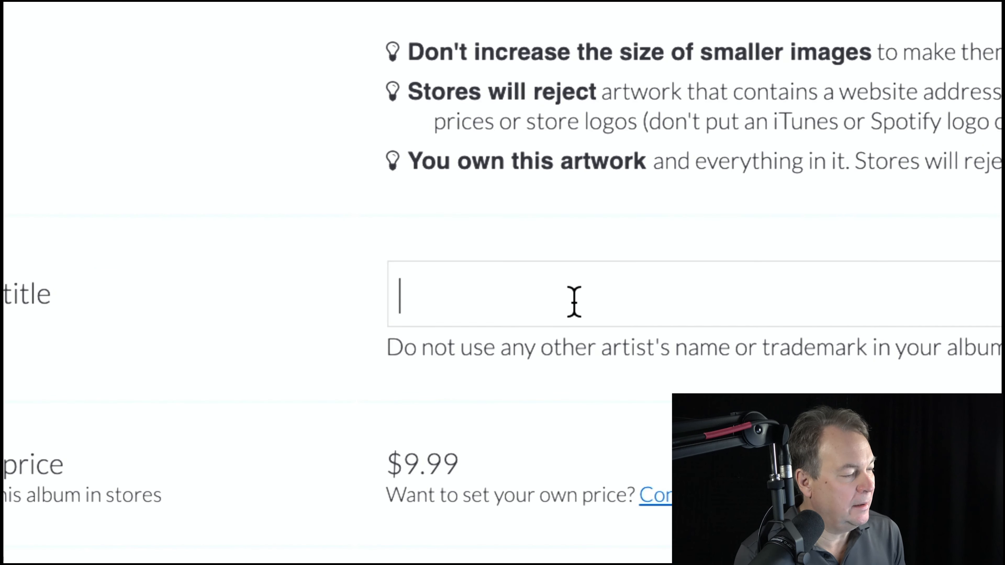
- Enter 'Original Spin' as the album title, leaving the $9.99 price and English language unchanged
left_click(574, 302)
type("Original")
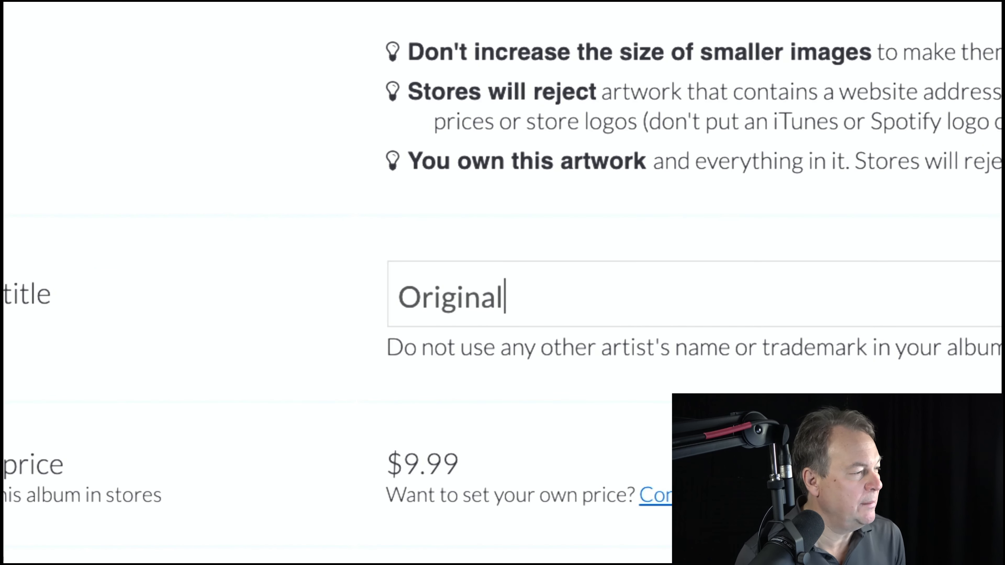
type(" Spin")
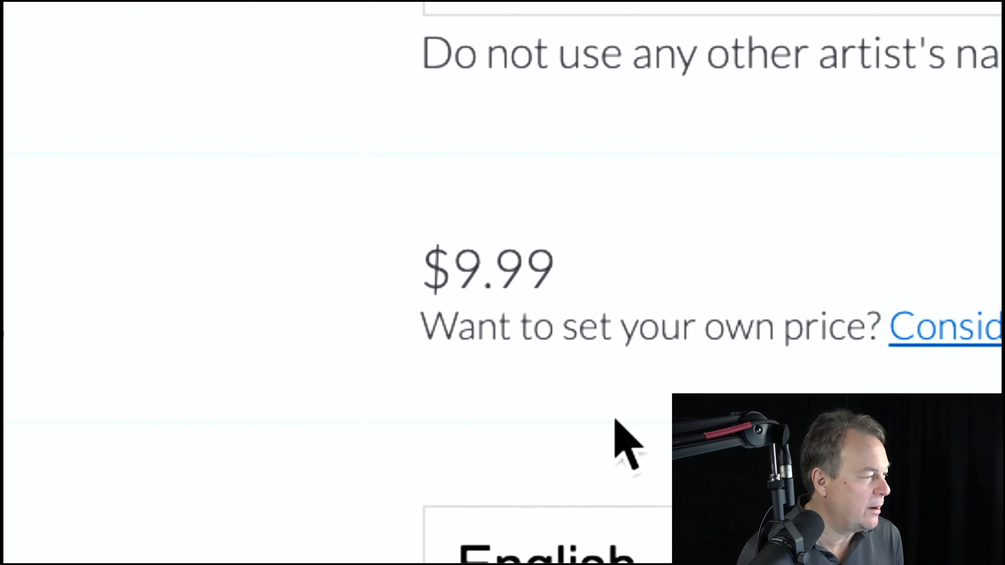
scroll(606, 538, "down", 3)
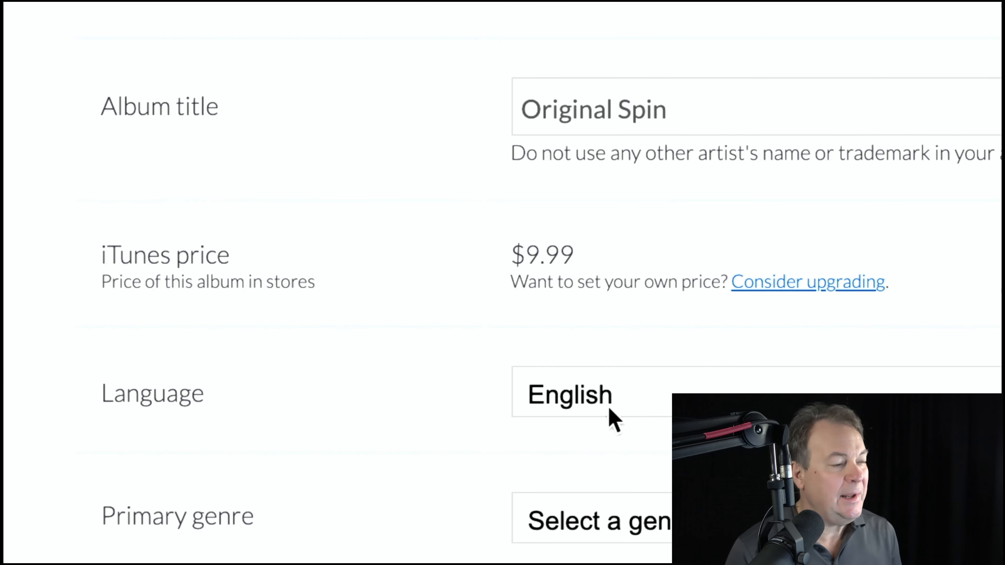
scroll(611, 411, "down", 3)
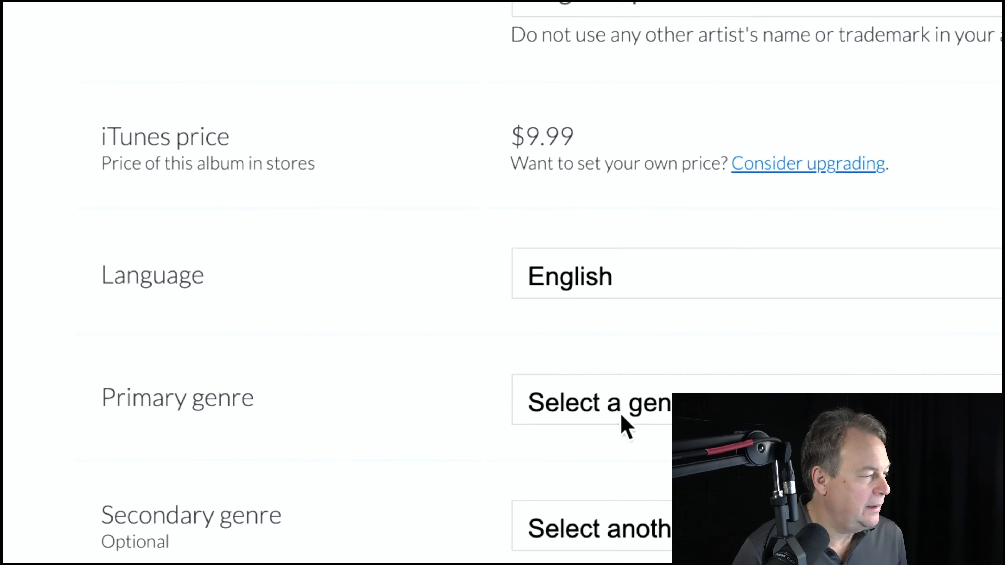
scroll(629, 449, "down", 3)
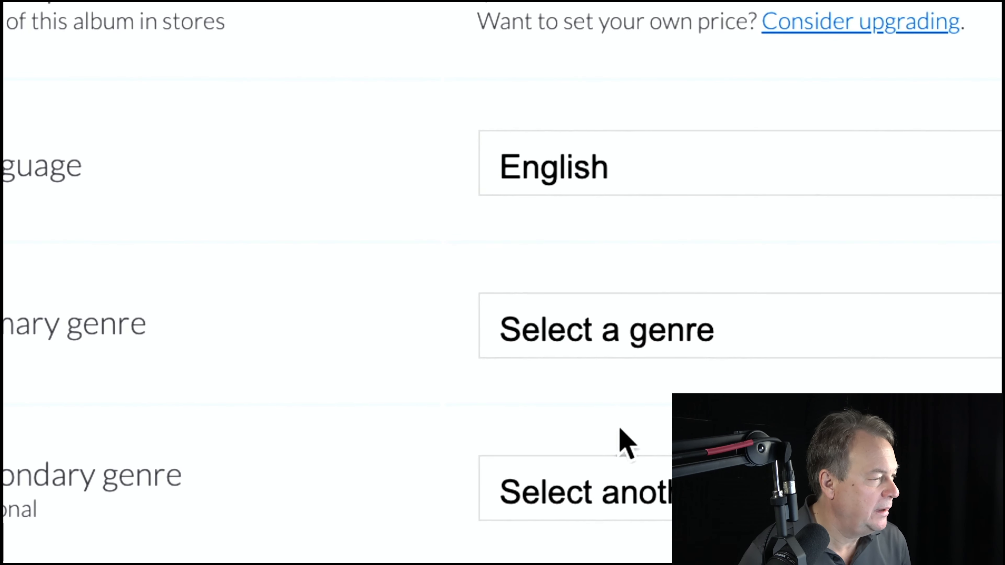
- Choose Pop as the primary genre and Alternative as the secondary genre
left_click(606, 344)
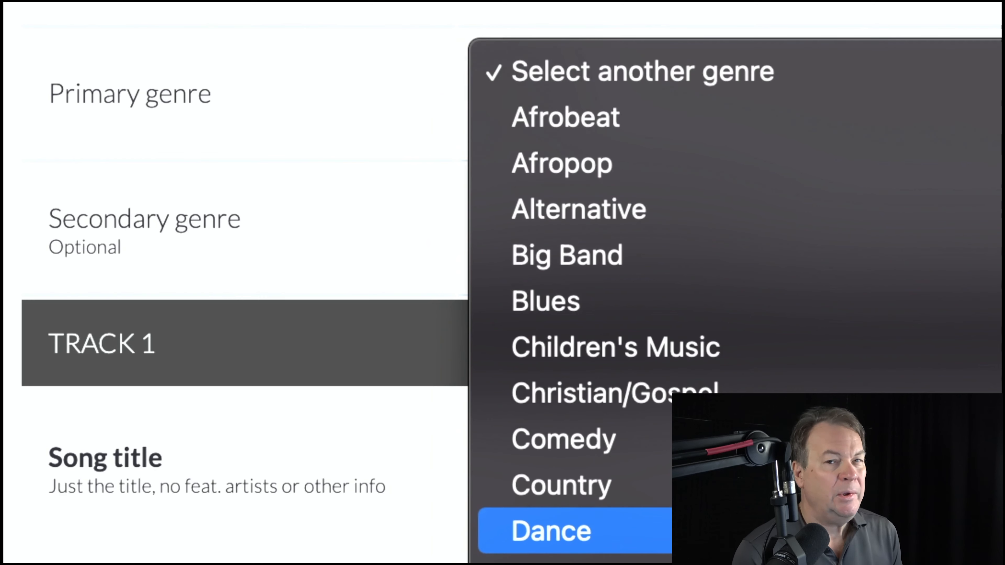
scroll(731, 499, "down", 1)
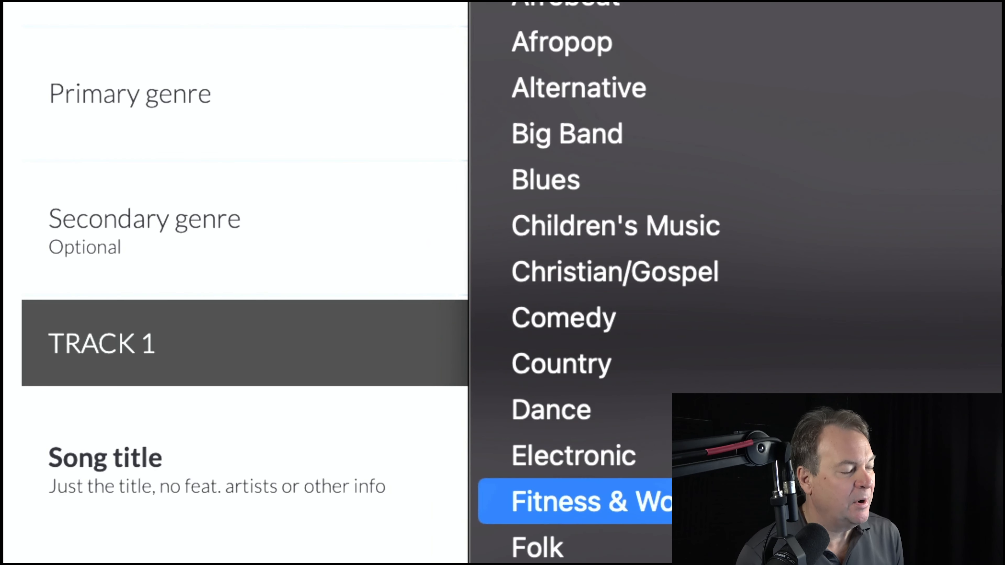
scroll(732, 500, "down", 2)
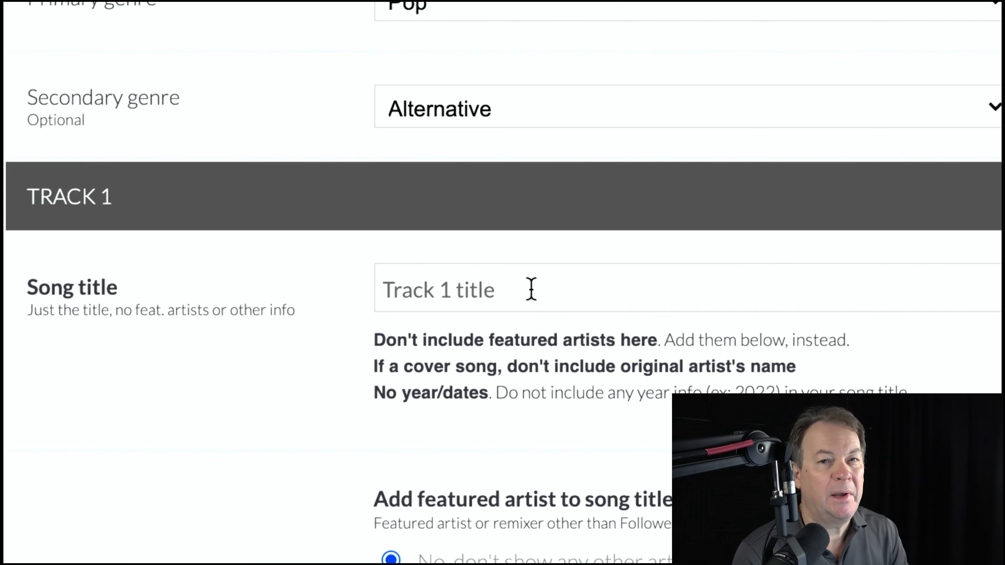
- Title track 1 'Stella', with no featured artist and the normal version selected
type("Stella")
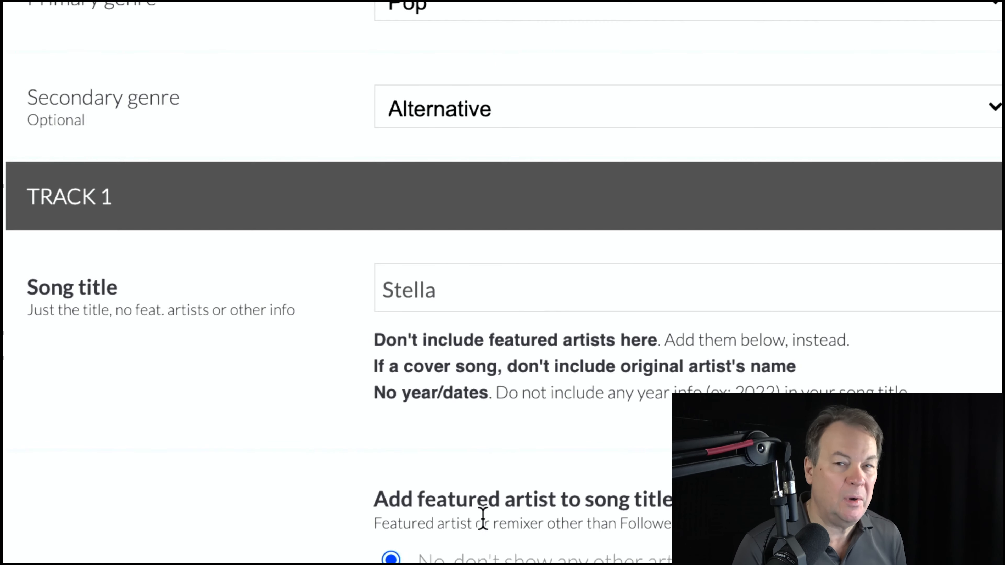
scroll(483, 518, "down", 5)
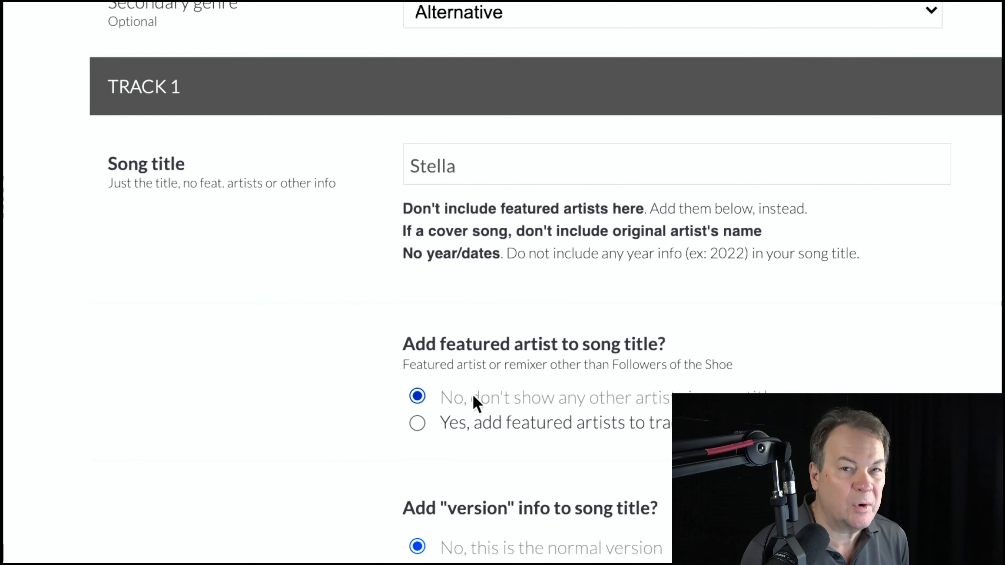
scroll(477, 401, "down", 5)
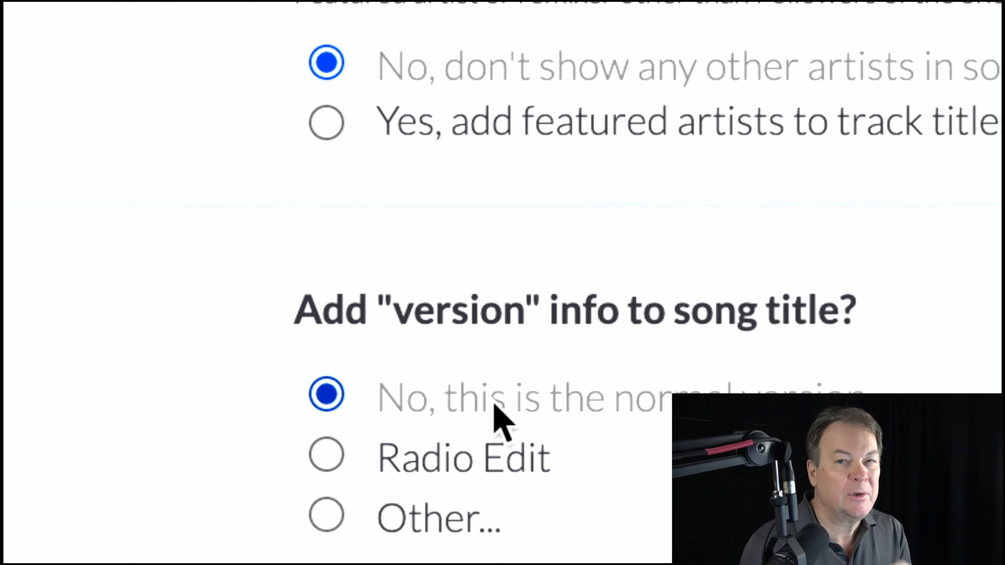
scroll(492, 402, "down", 3)
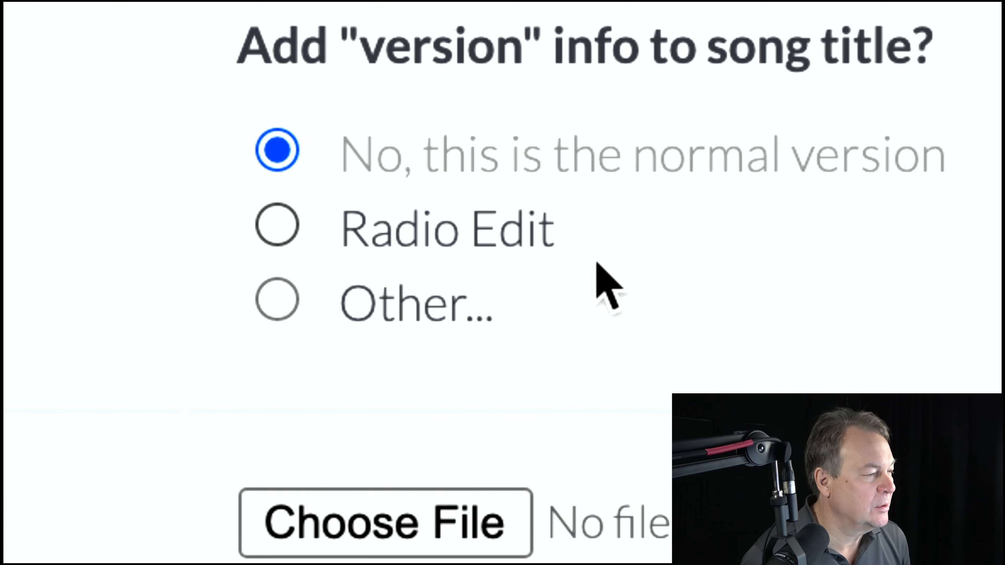
scroll(598, 264, "down", 5)
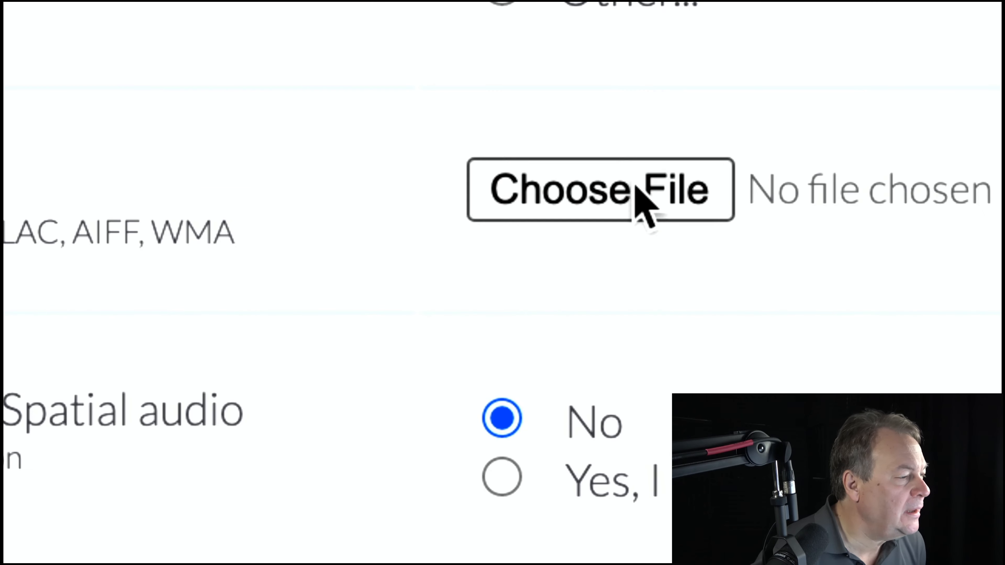
- Attach 01 Stella.m4a from the Original Spin for Distrokid folder as track 1's audio file
left_click(633, 188)
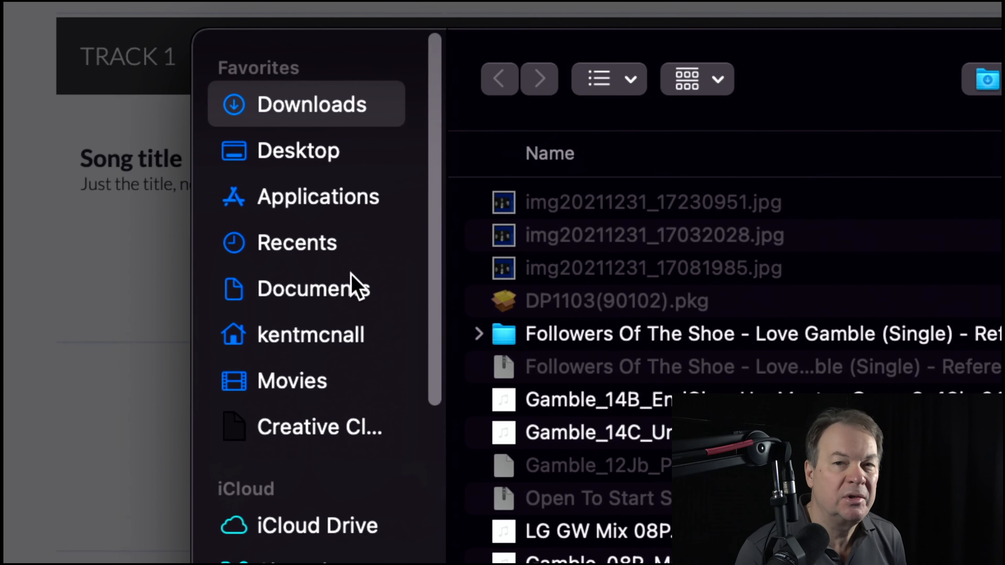
left_click(342, 287)
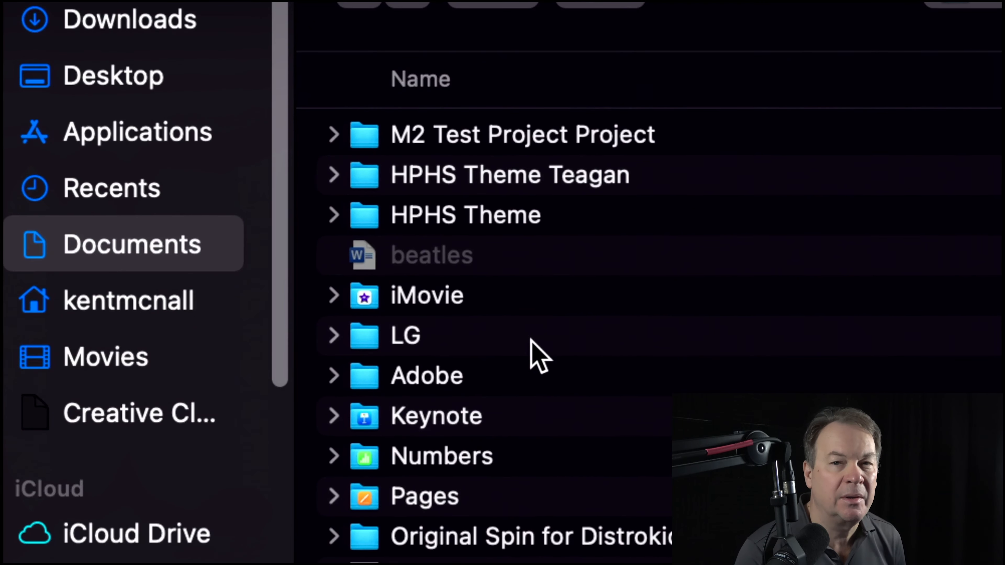
scroll(531, 339, "down", 3)
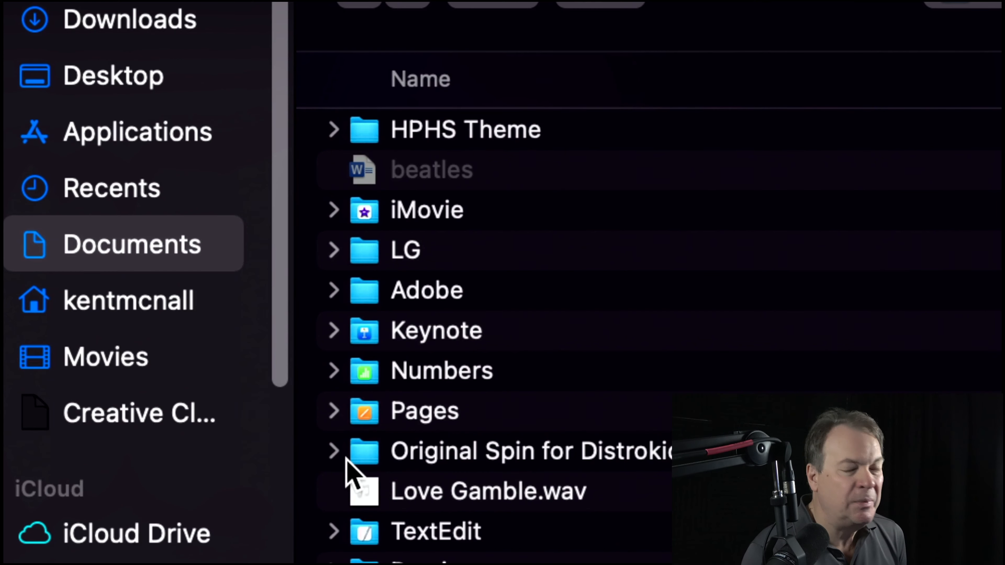
left_click(334, 452)
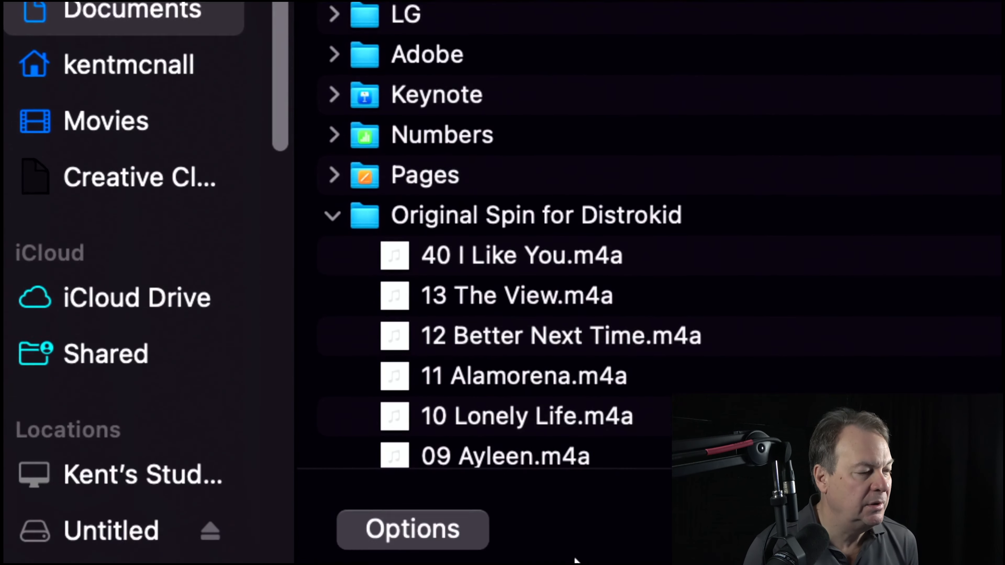
scroll(541, 328, "down", 3)
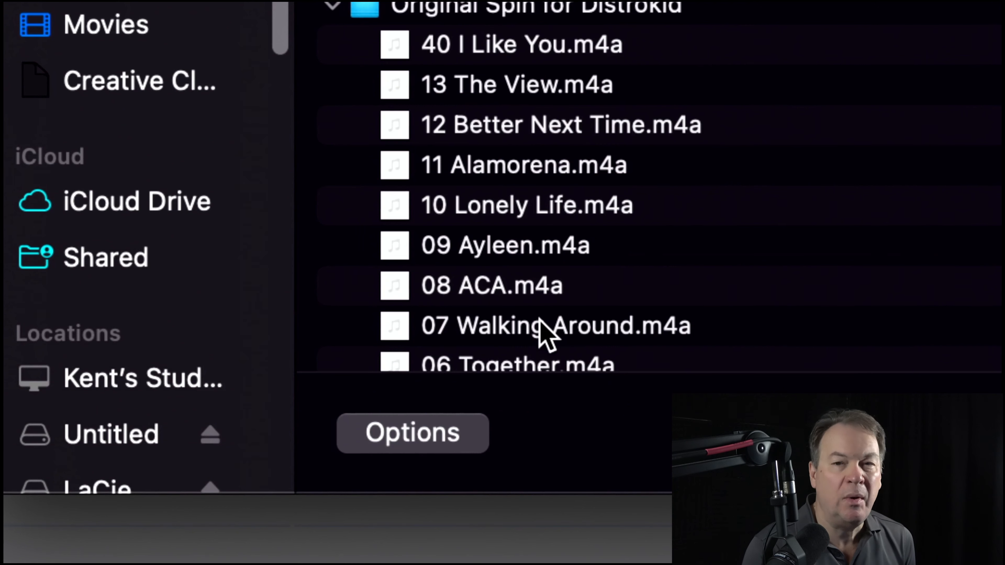
scroll(542, 328, "down", 2)
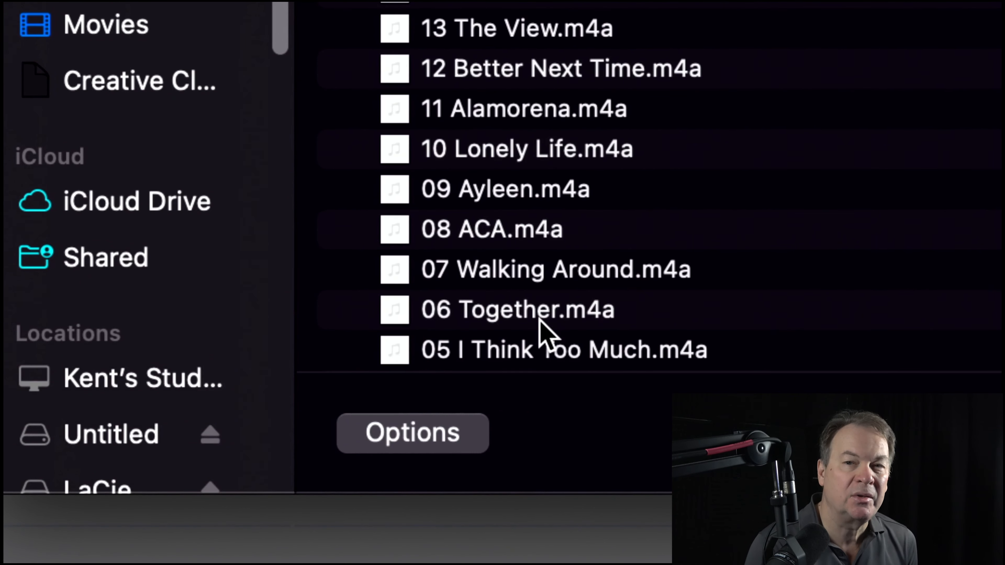
scroll(542, 326, "down", 4)
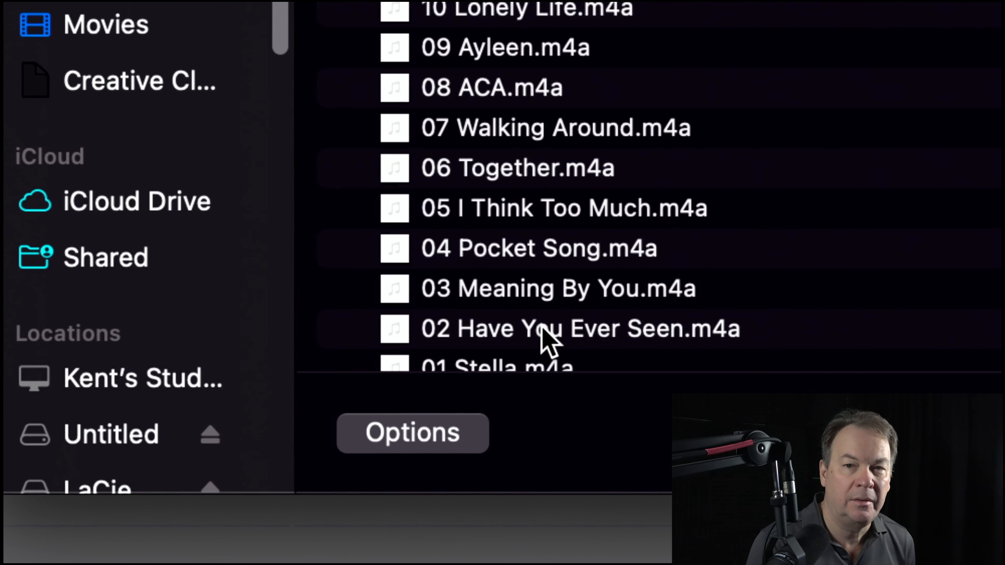
scroll(541, 329, "down", 1)
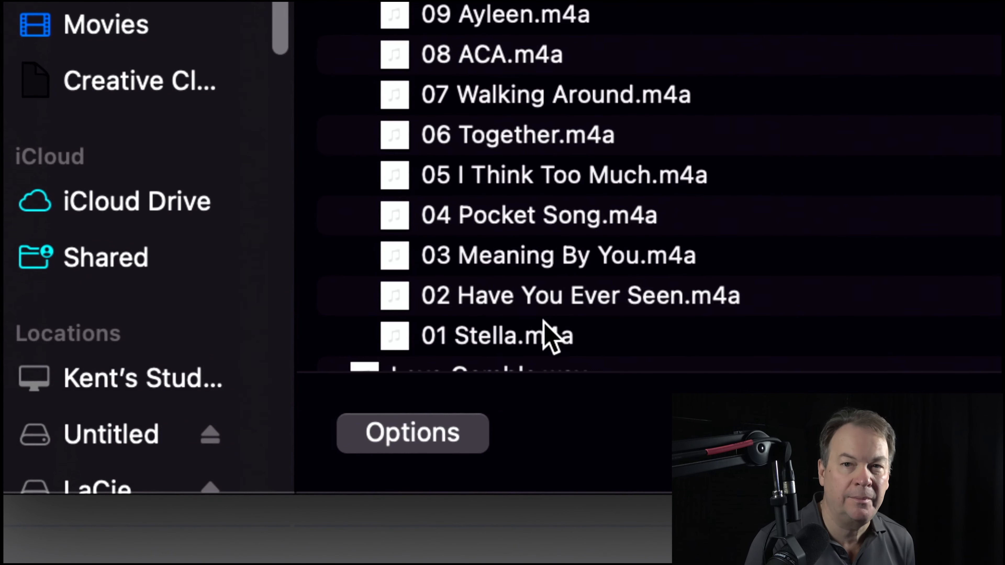
double_click(513, 337)
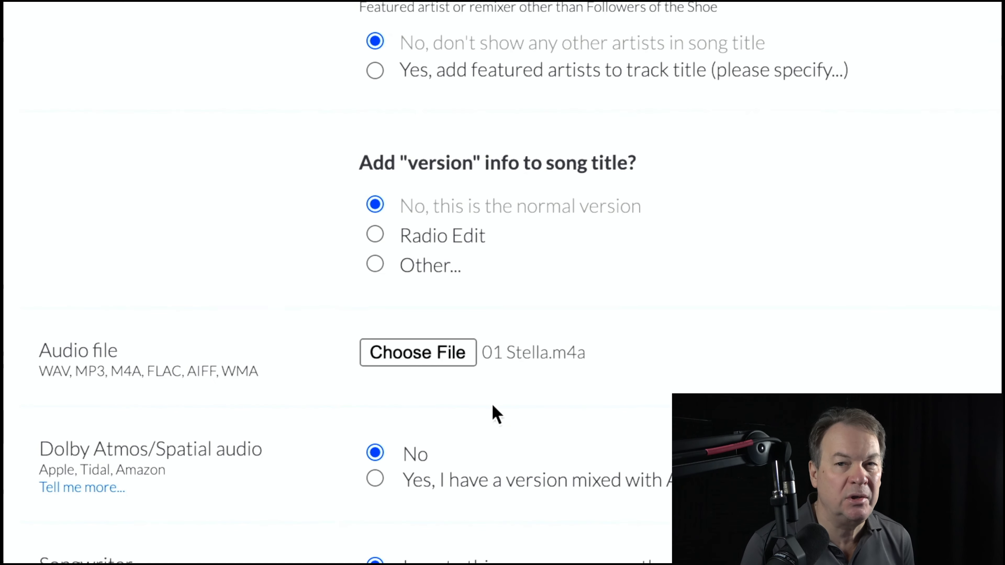
scroll(431, 440, "down", 2)
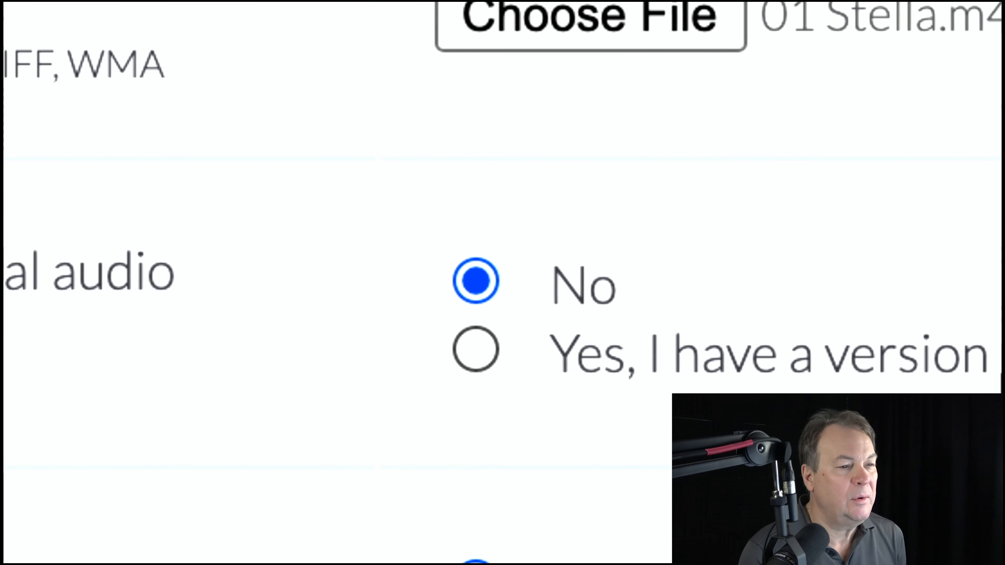
scroll(664, 388, "down", 5)
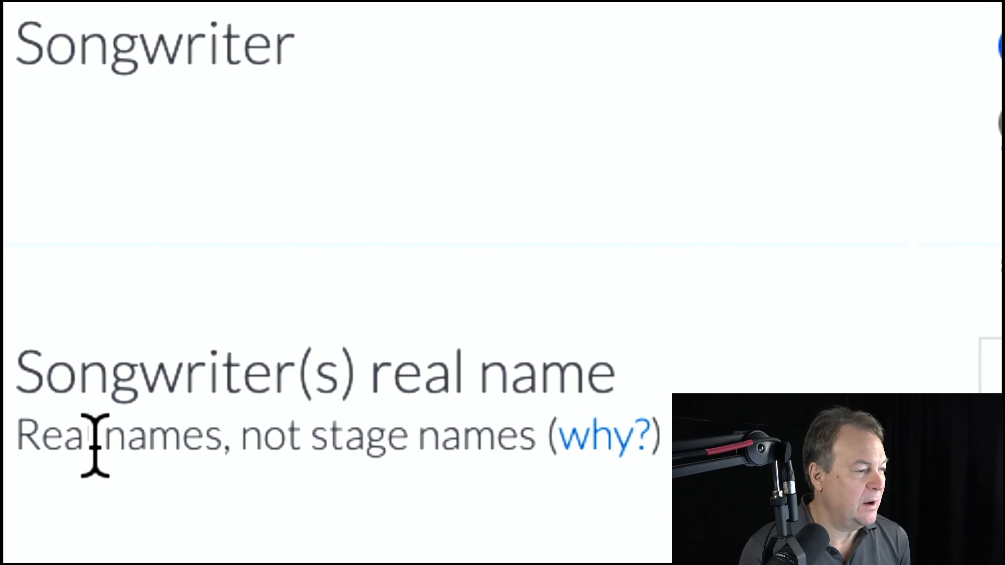
- Credit the songwriter's first and last name with the Music and lyrics role
scroll(98, 440, "down", 1)
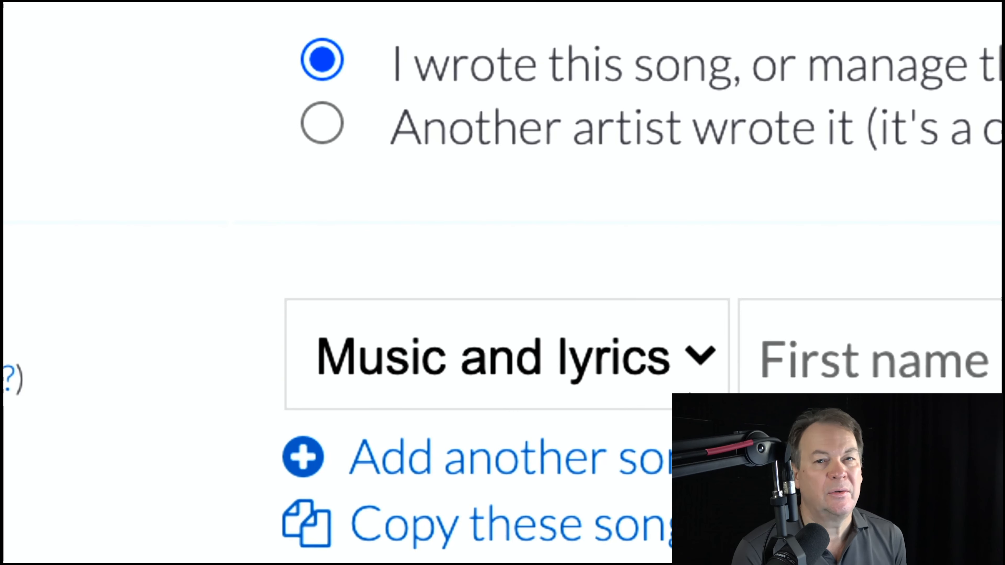
left_click(690, 372)
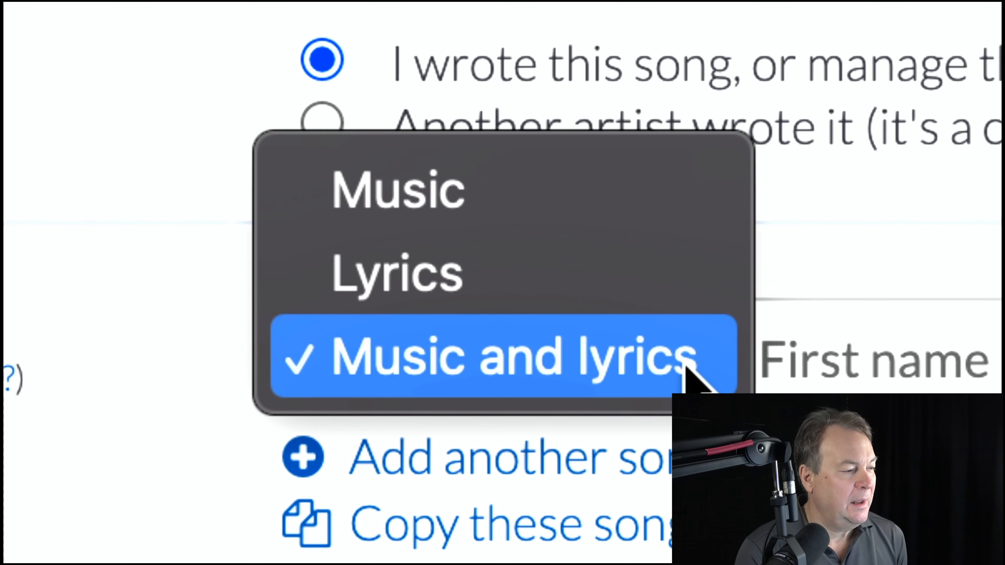
left_click(688, 368)
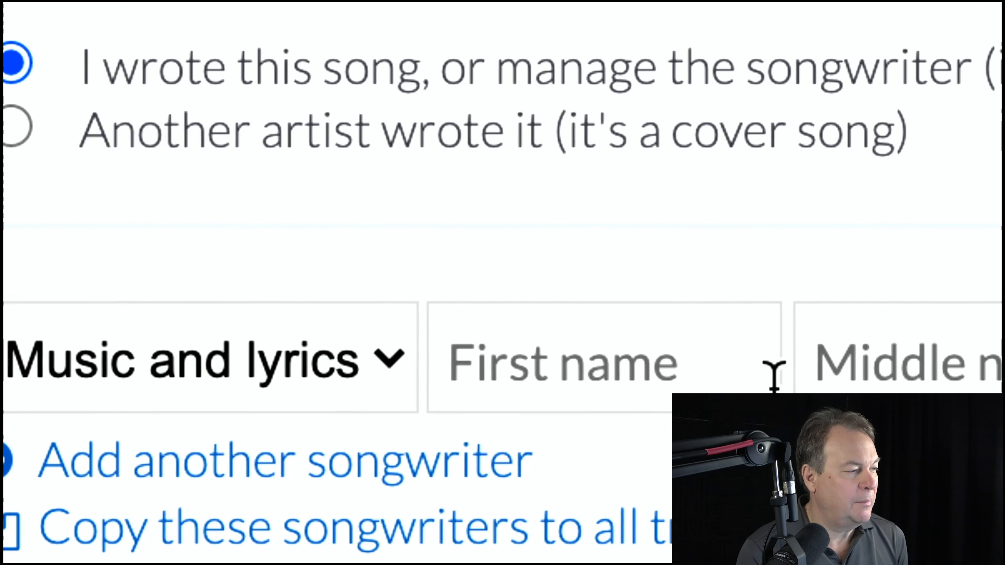
left_click(991, 354)
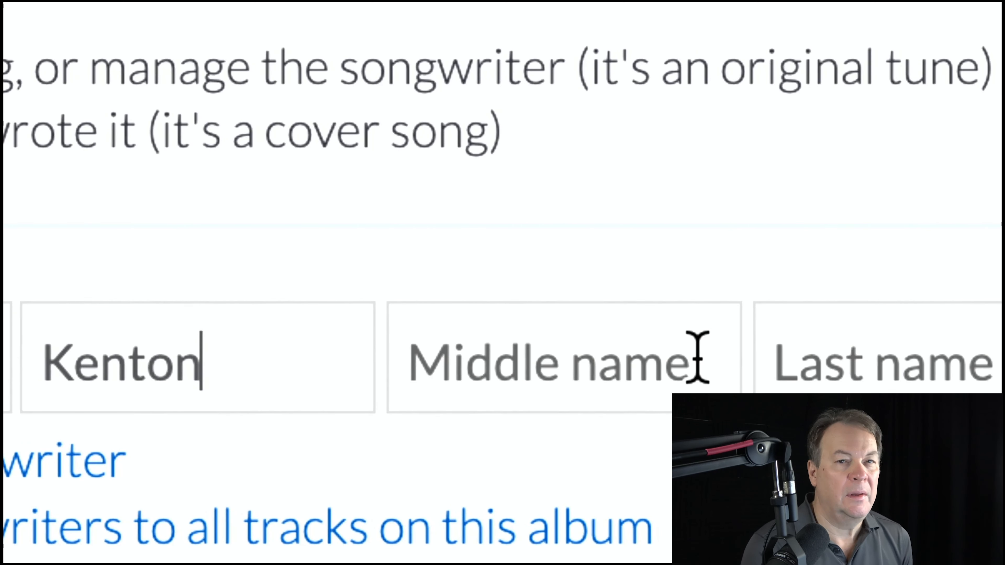
left_click(969, 359)
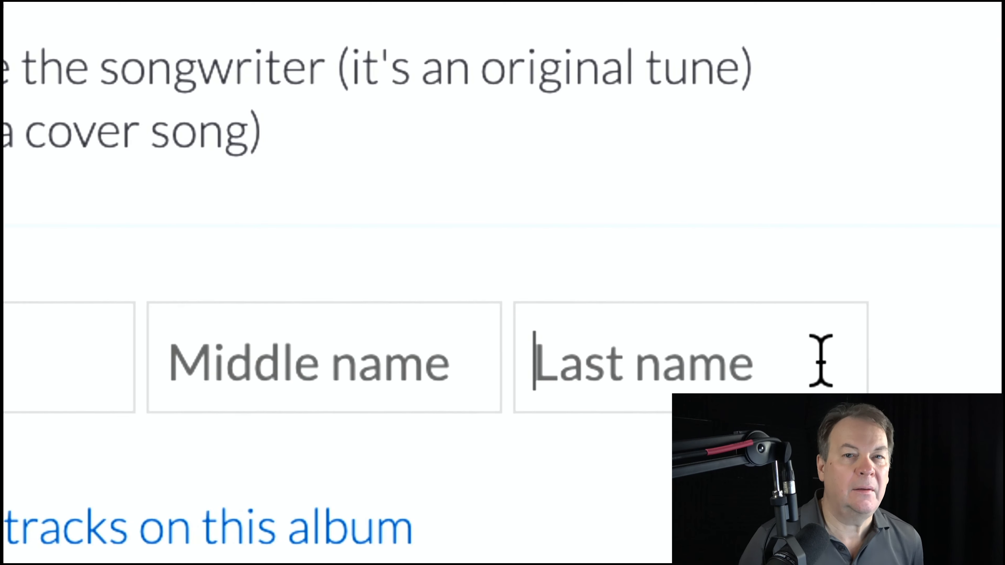
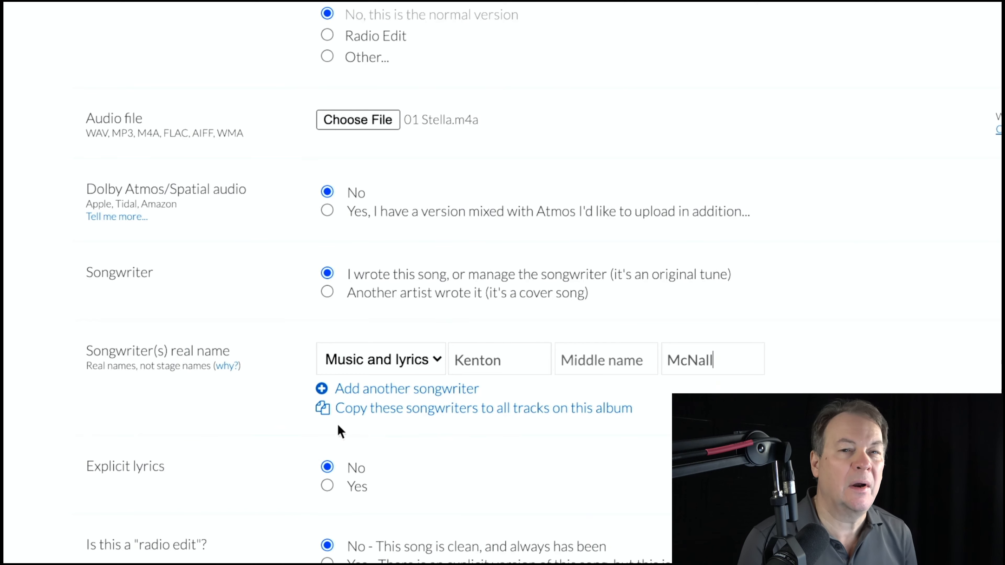
- Set Explicit lyrics to Yes for track 1
scroll(339, 430, "down", 2)
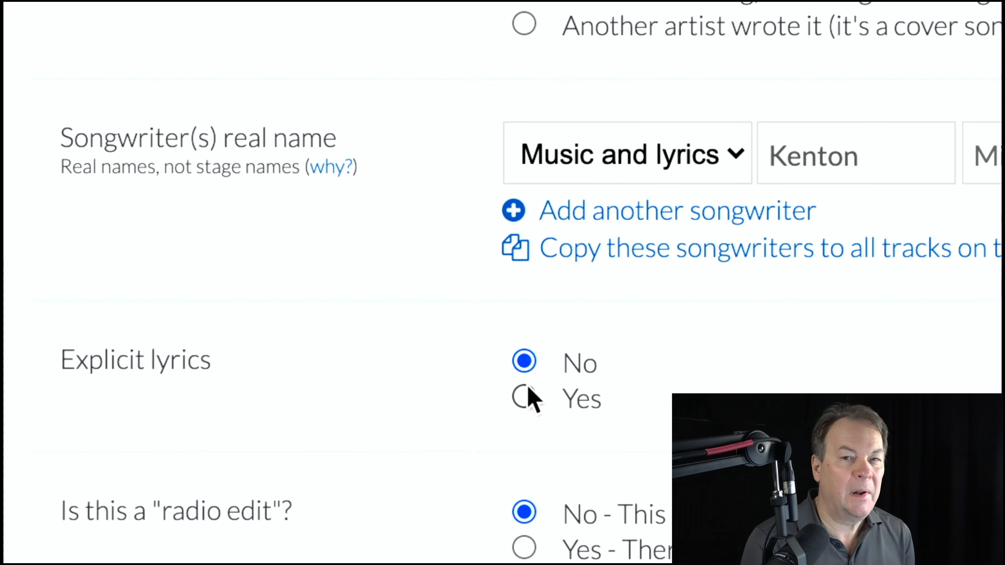
left_click(523, 397)
scroll(427, 410, "down", 8)
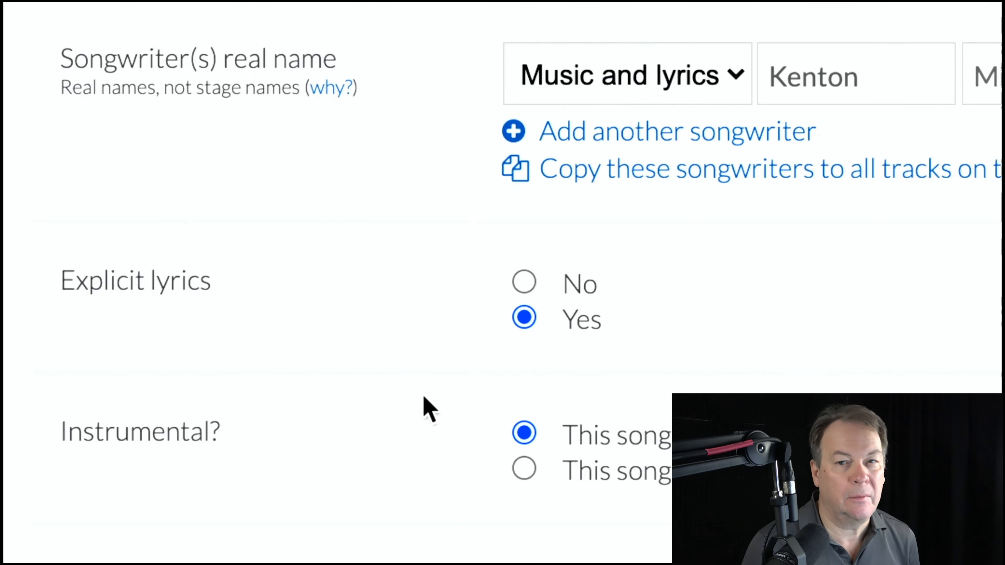
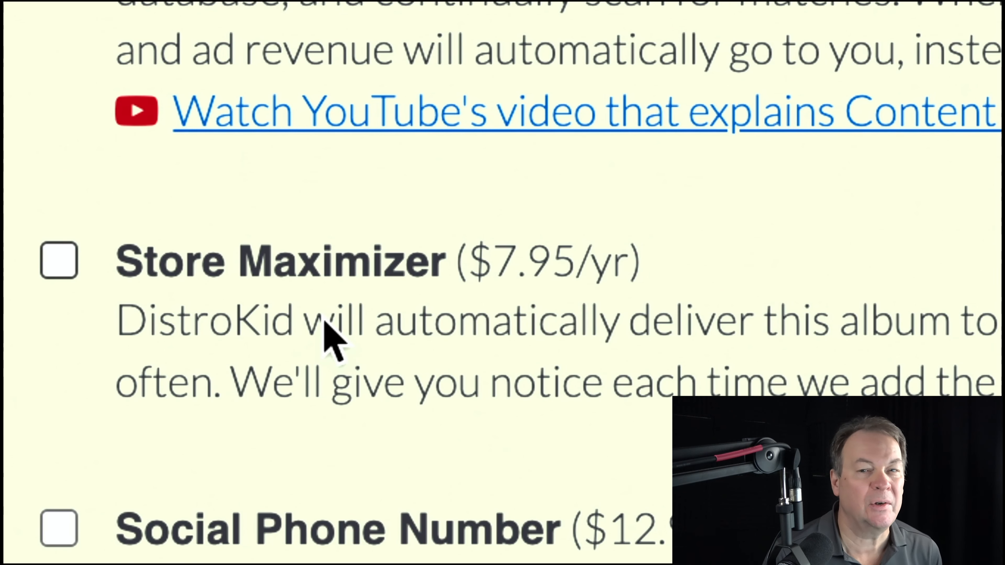
- Scroll down past the Shazam & Siri and Tidal Master extras to the $49.00 Leave a Legacy option
scroll(427, 333, "down", 3)
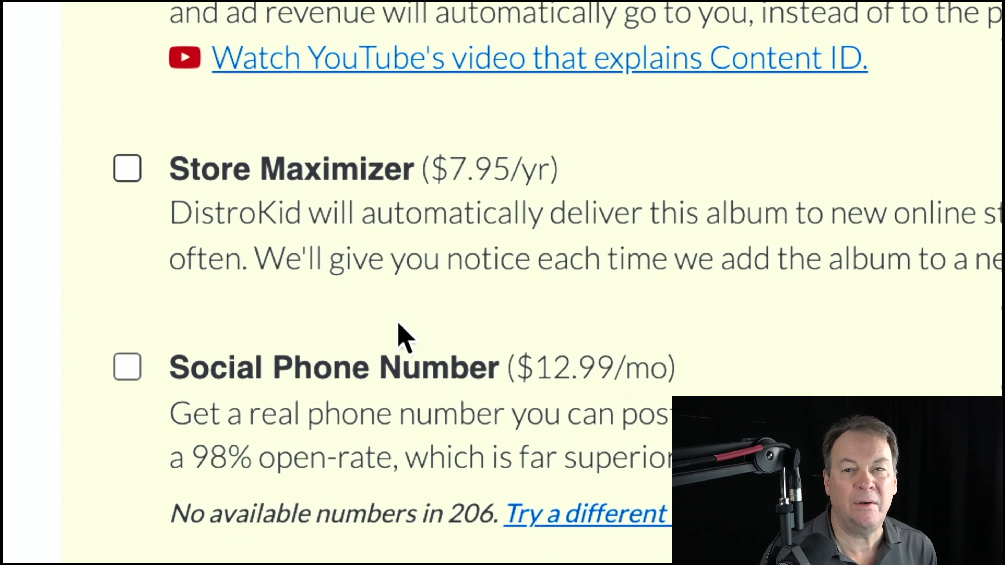
scroll(374, 368, "down", 3)
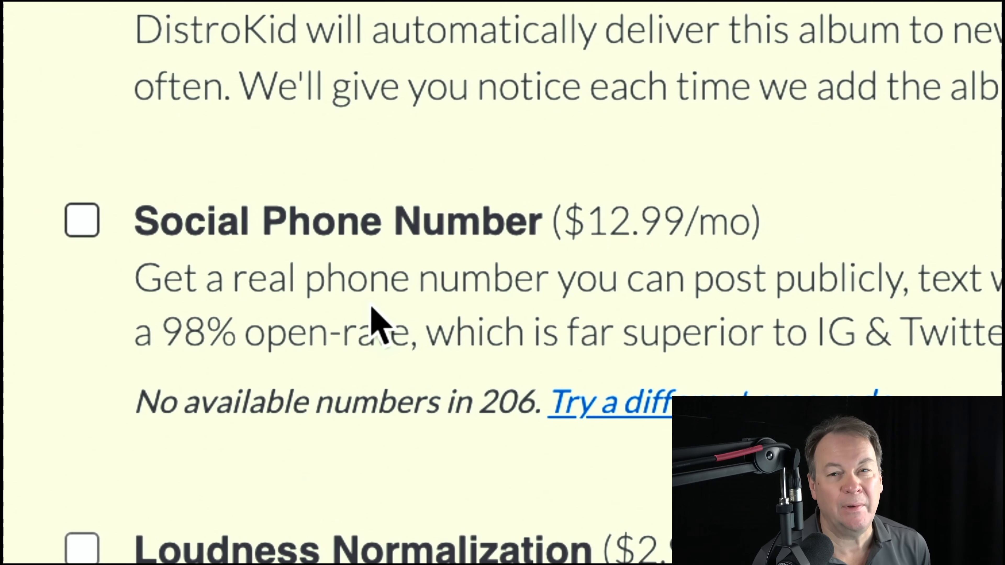
scroll(372, 310, "down", 4)
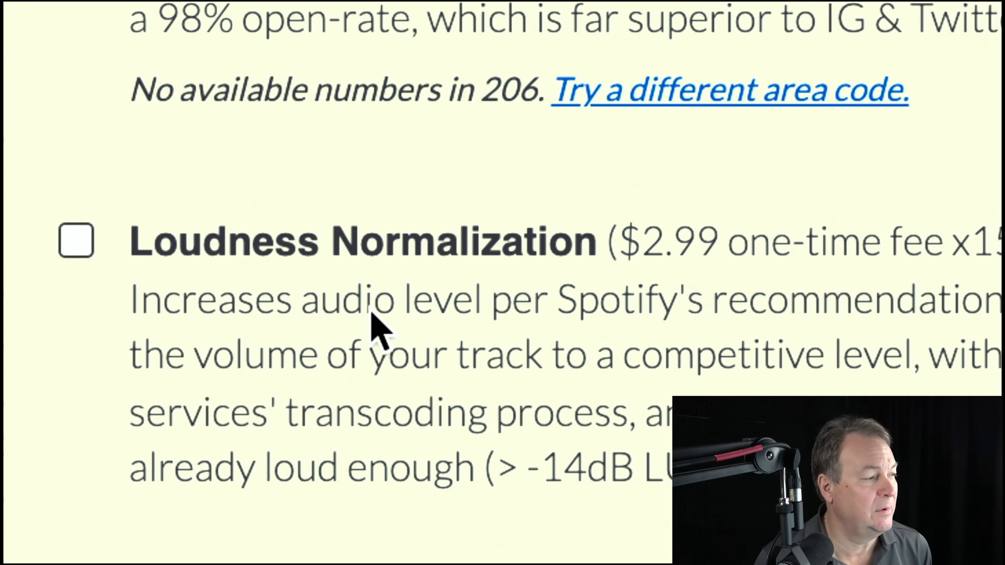
scroll(371, 313, "down", 3)
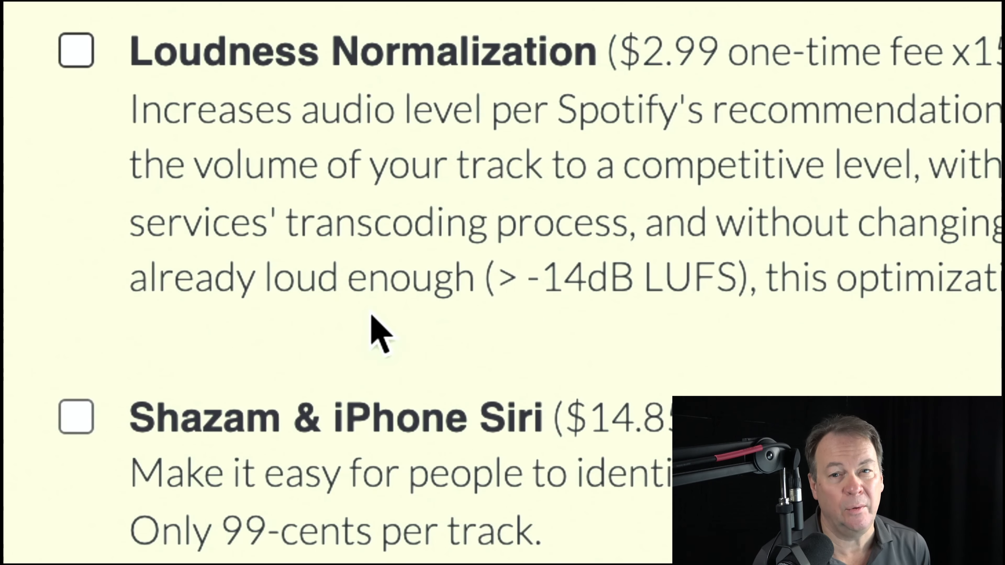
scroll(379, 334, "down", 3)
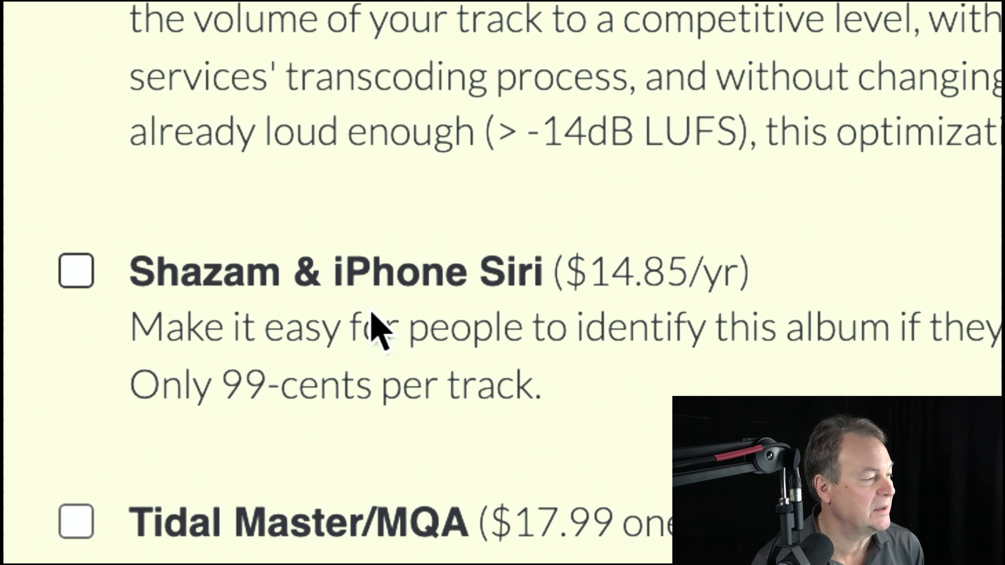
scroll(380, 332, "down", 1)
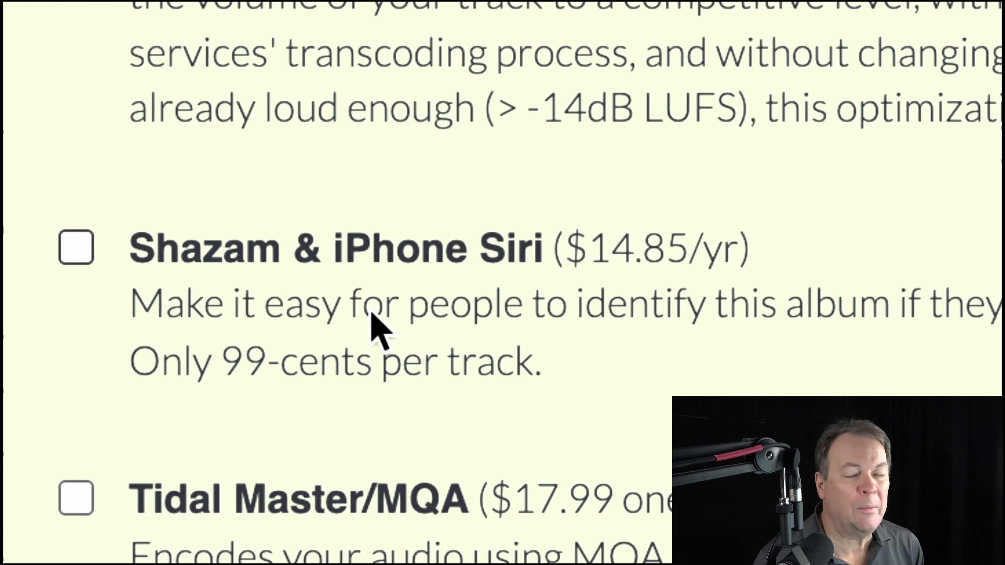
scroll(372, 320, "down", 4)
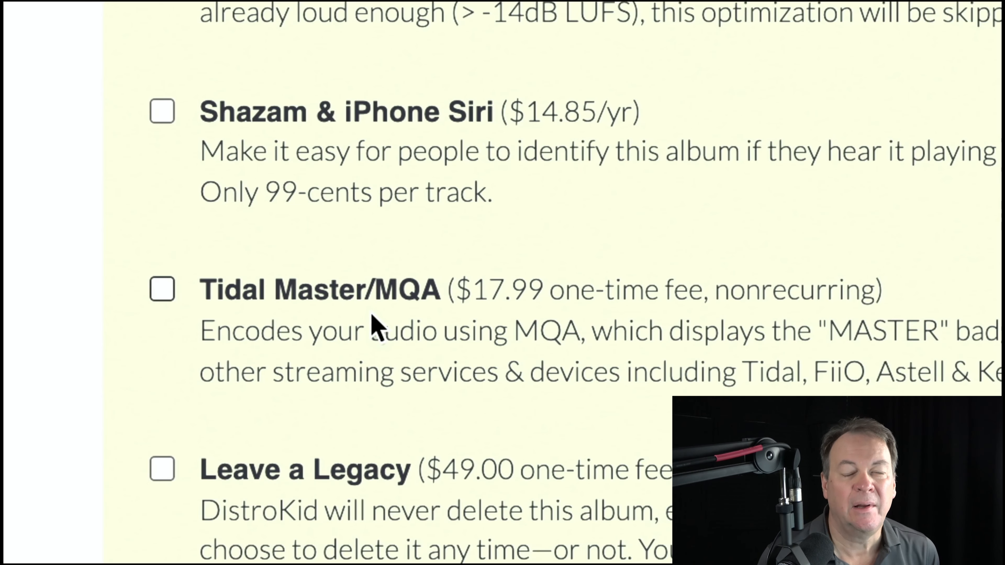
scroll(371, 321, "down", 4)
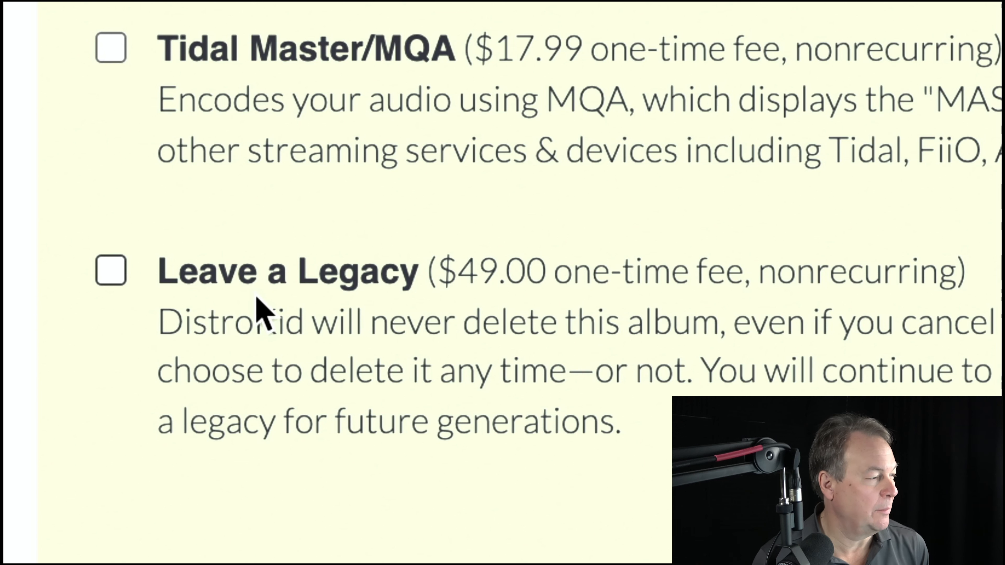
- Add Leave a Legacy, then tick the YouTube Music, recording-rights, artist-name and Distribution Agreement boxes
left_click(123, 269)
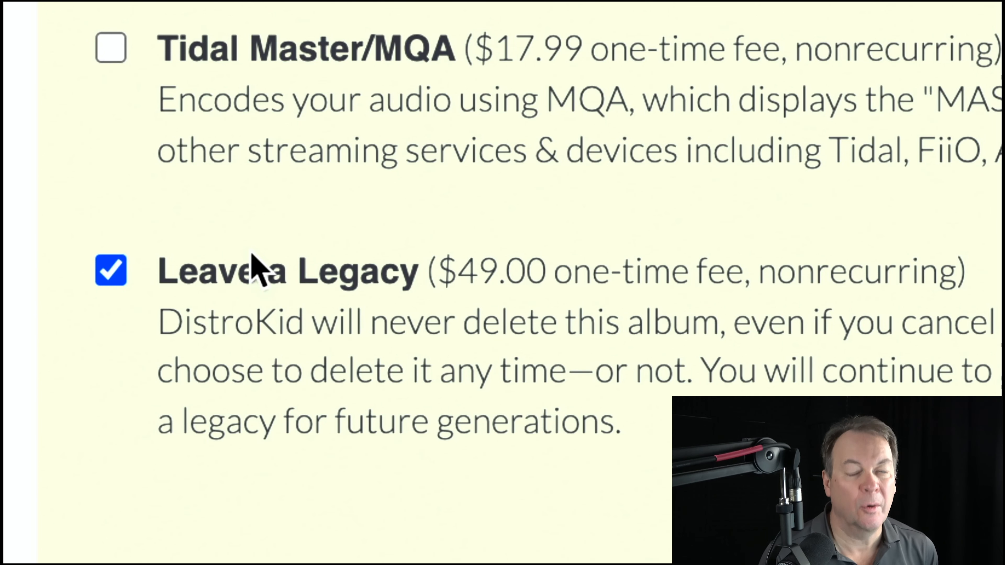
scroll(246, 264, "down", 1)
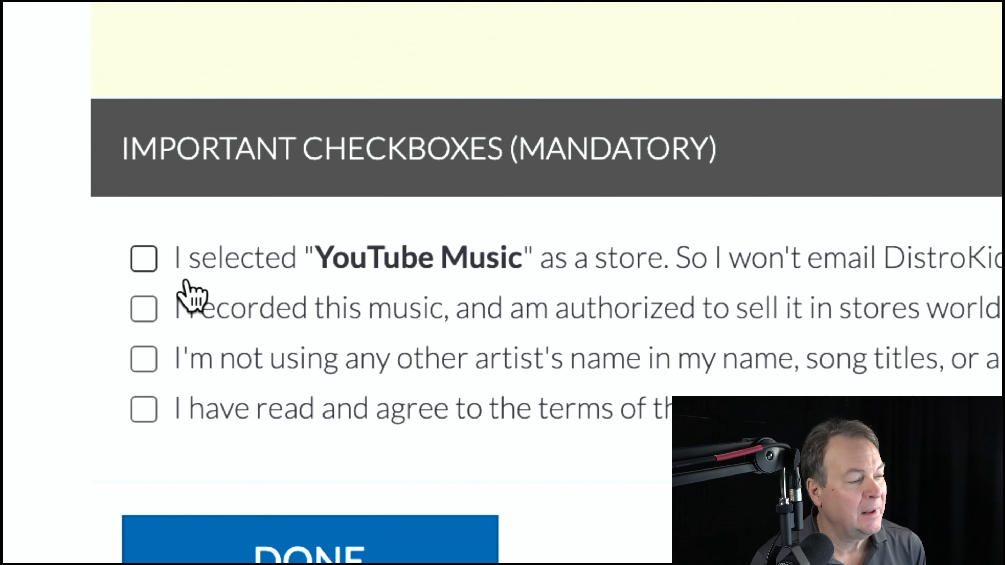
left_click(145, 264)
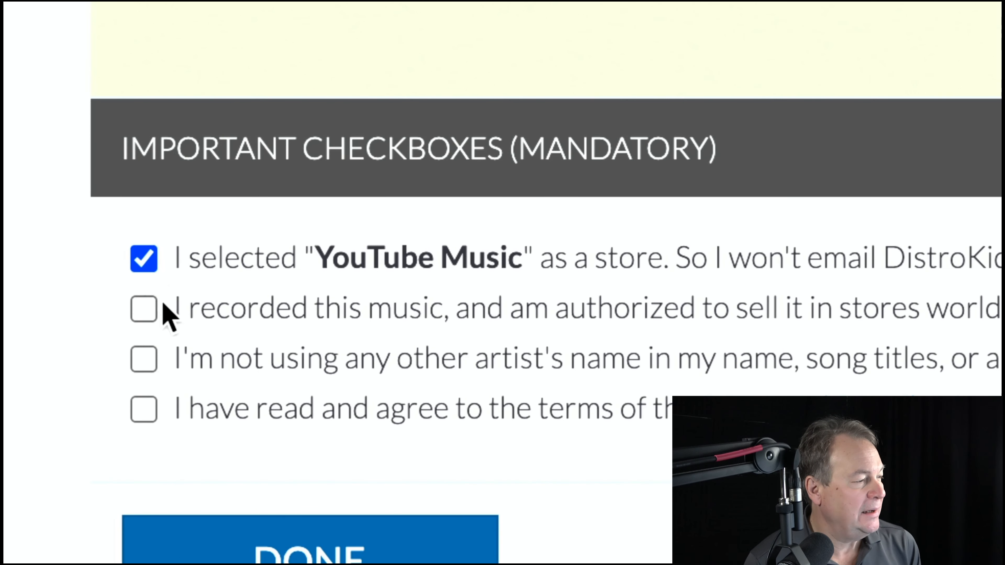
left_click(146, 311)
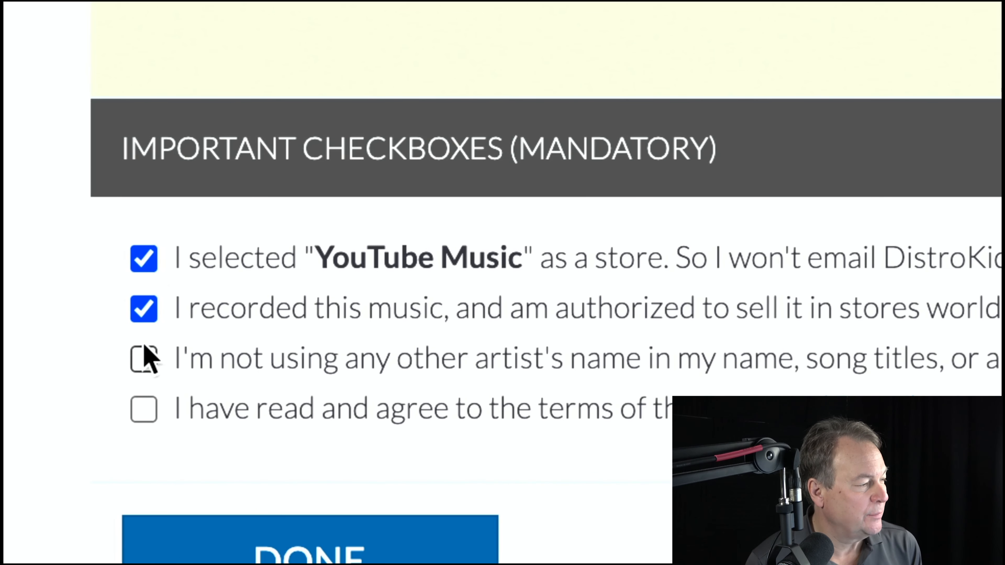
left_click(144, 356)
left_click(144, 410)
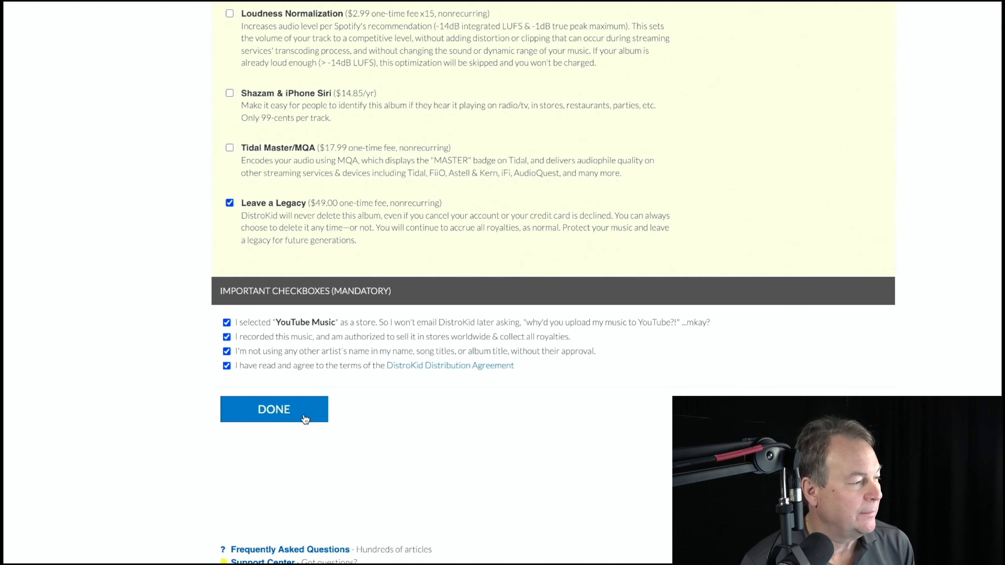
- Submit the album with DONE and let the artwork and all 15 tracks upload to 100%
left_click(302, 414)
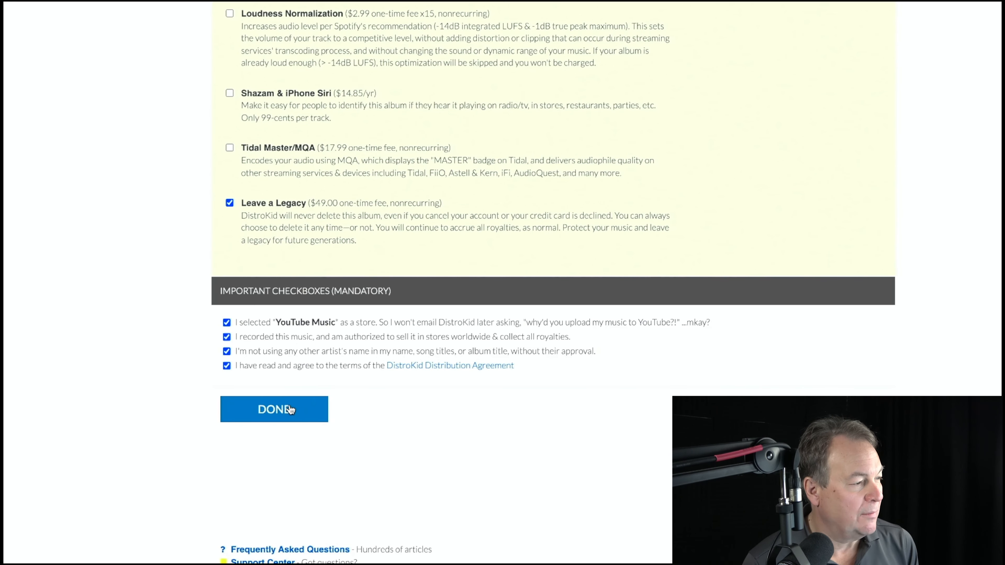
left_click(291, 410)
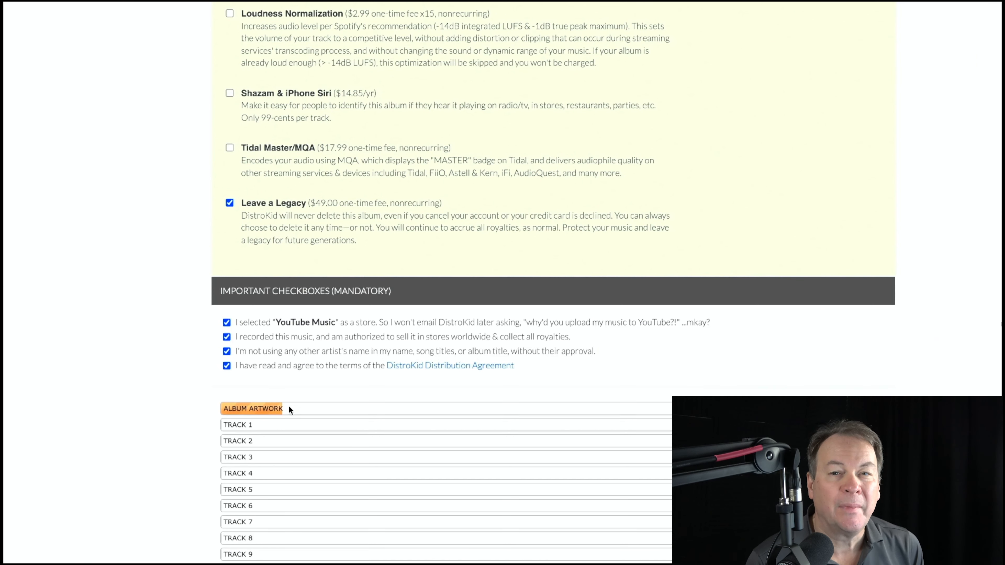
scroll(388, 478, "down", 3)
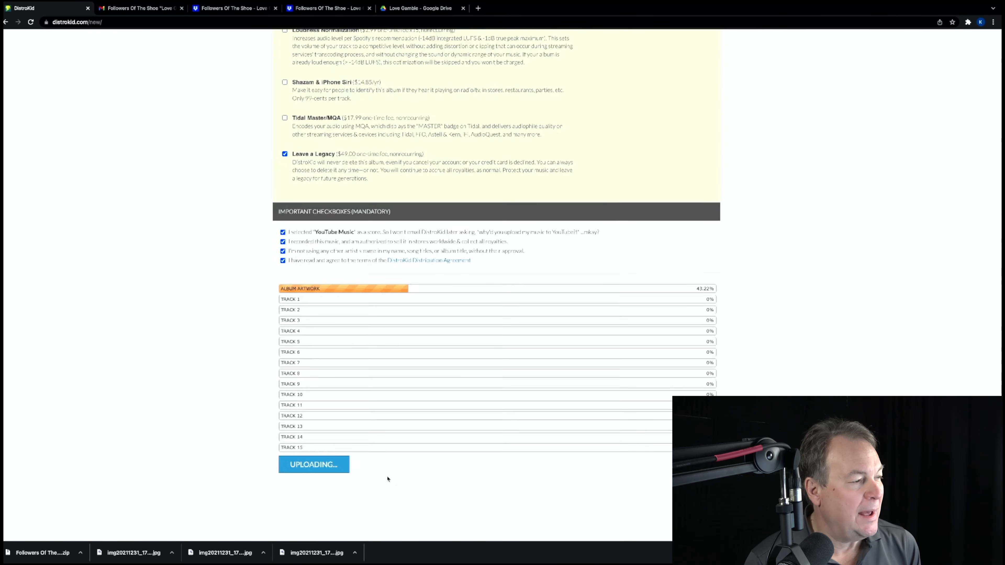
scroll(388, 479, "down", 3)
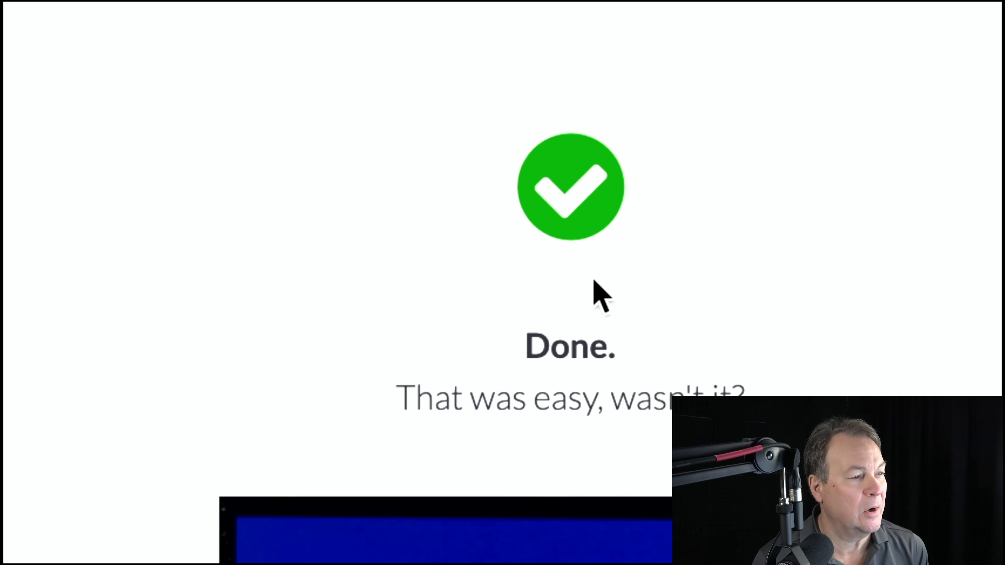
scroll(579, 554, "down", 10)
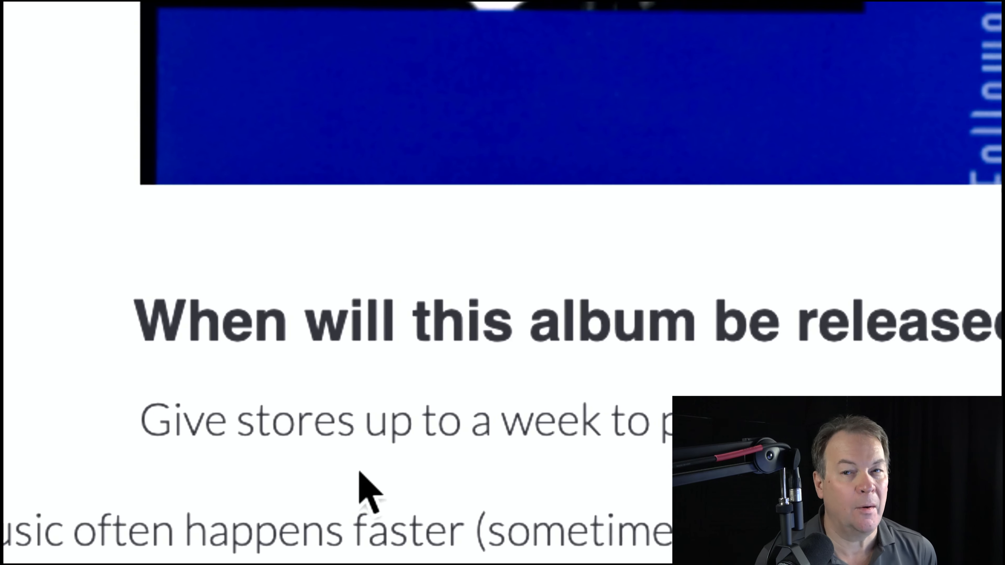
scroll(381, 480, "down", 5)
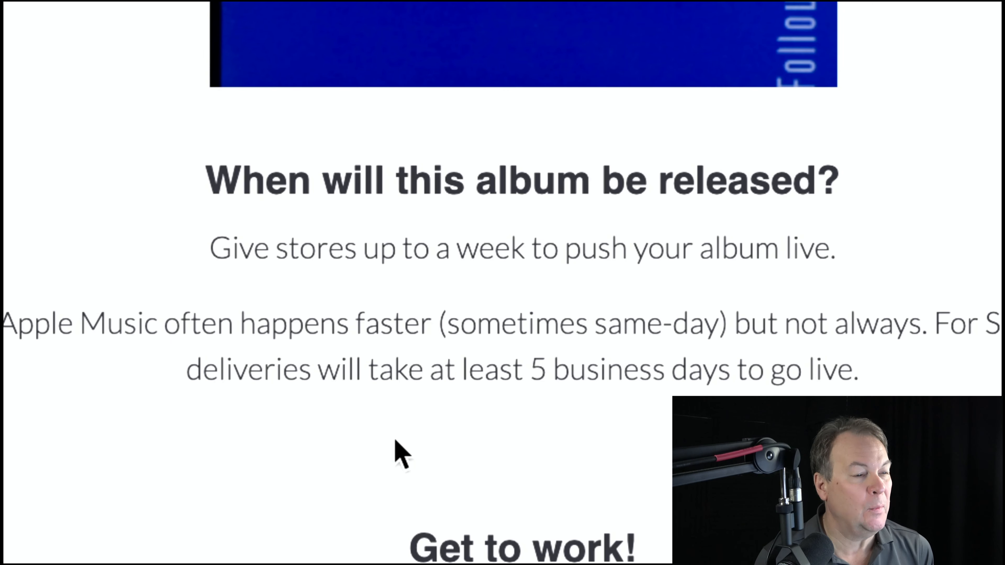
scroll(393, 445, "down", 5)
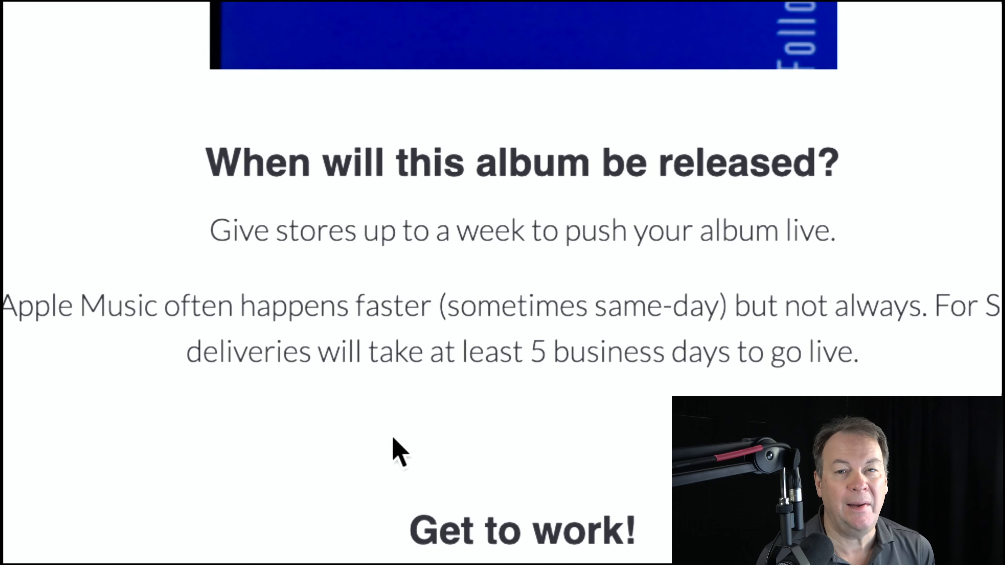
scroll(393, 437, "down", 3)
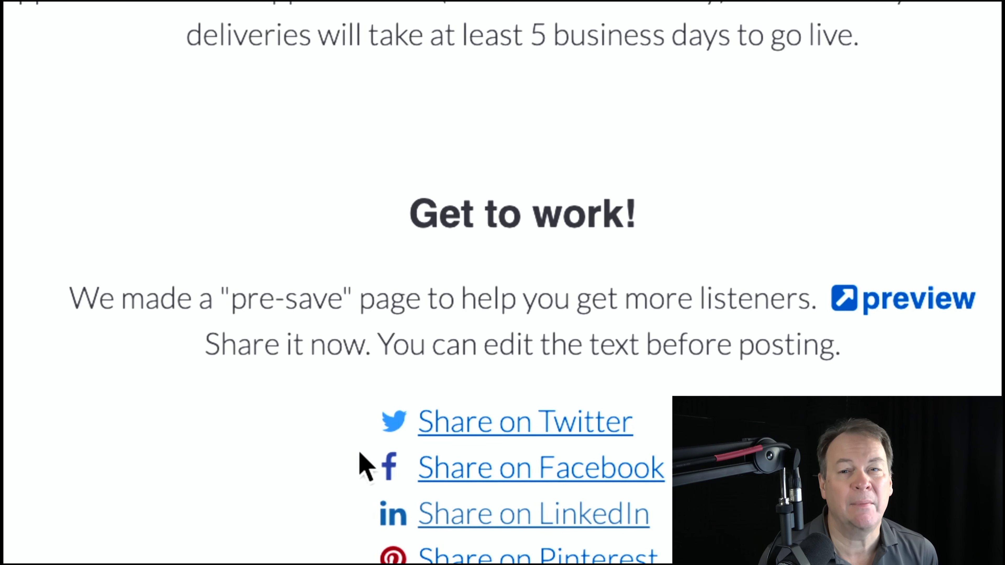
scroll(535, 404, "down", 3)
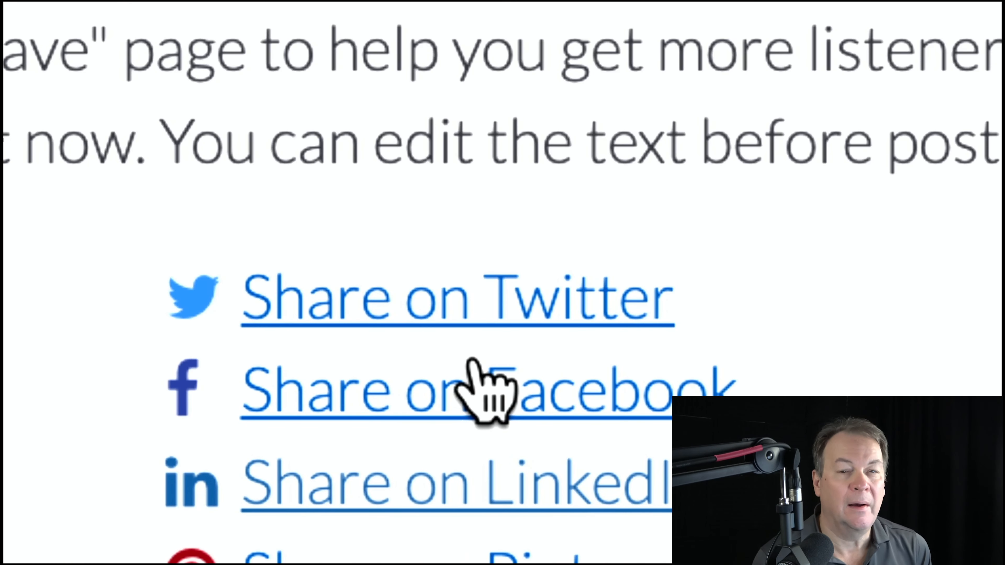
scroll(472, 359, "down", 2)
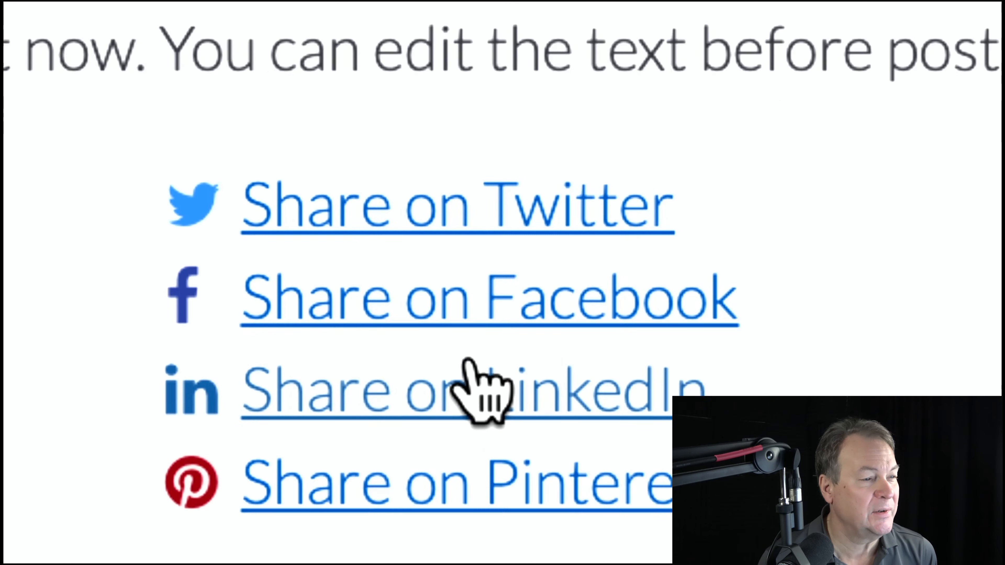
scroll(437, 413, "down", 3)
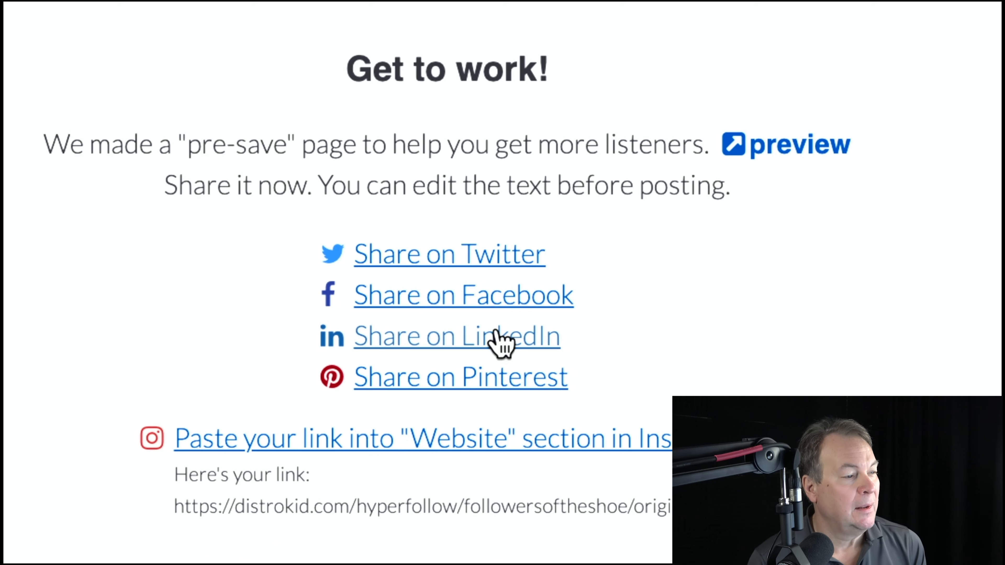
scroll(319, 473, "down", 1)
scroll(339, 473, "down", 3)
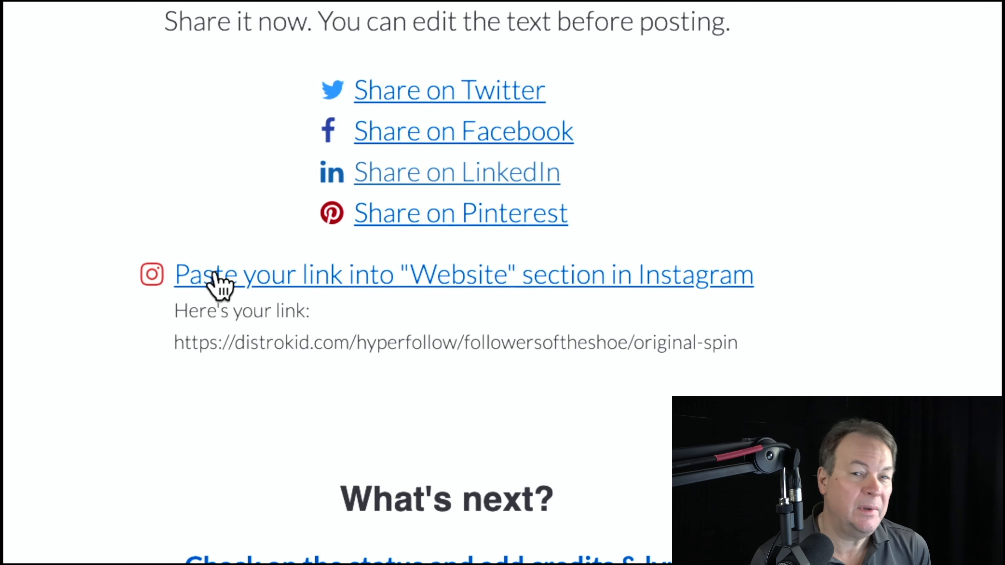